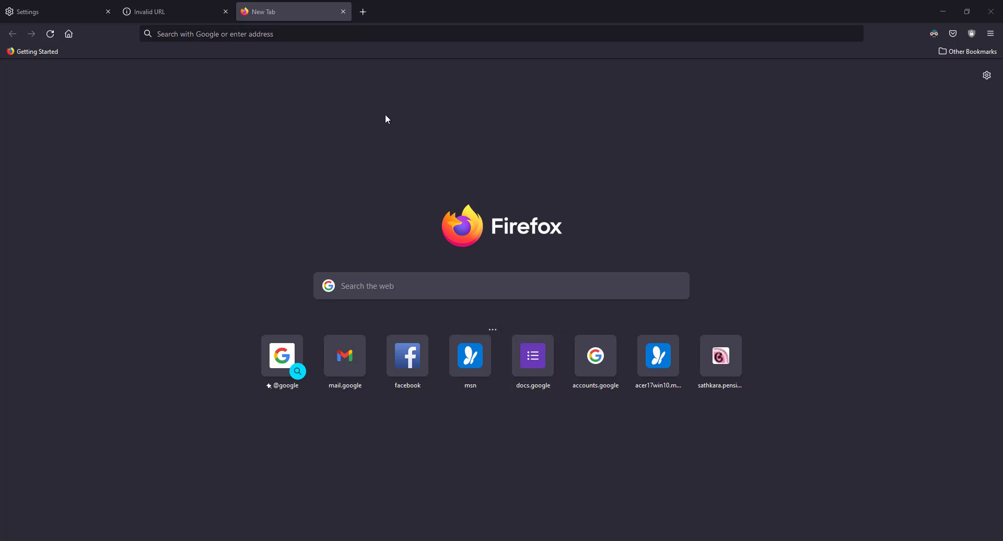
Step: Submit 'my address bar search is not working' from the address bar, landing on the invalid-address error page
click(263, 35)
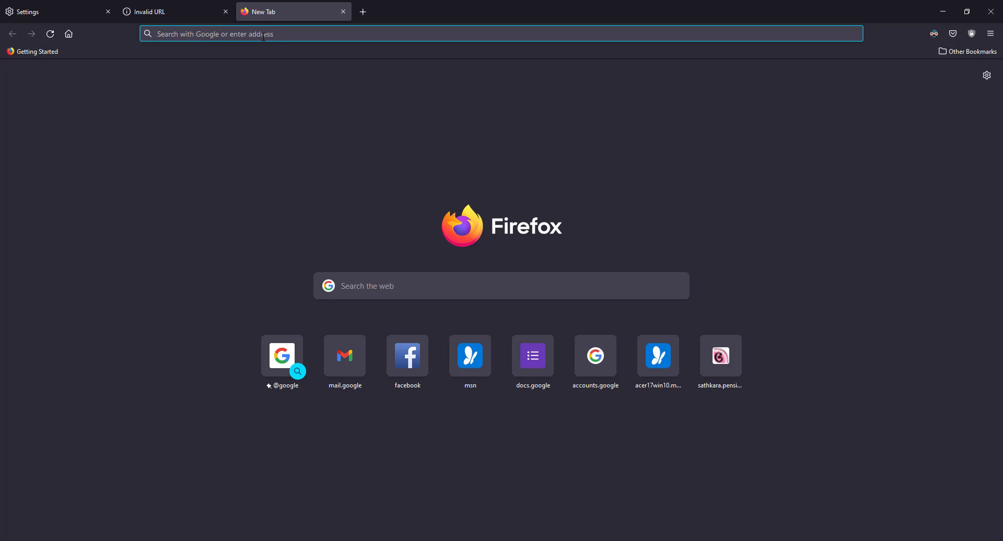
text(h)
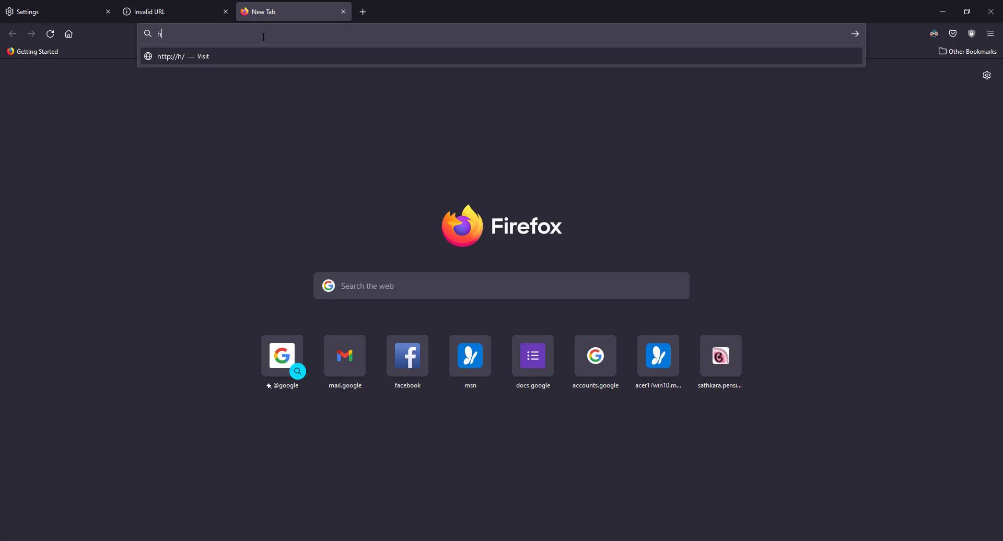
key(BackSpace)
text(my )
text(address )
text(bar se)
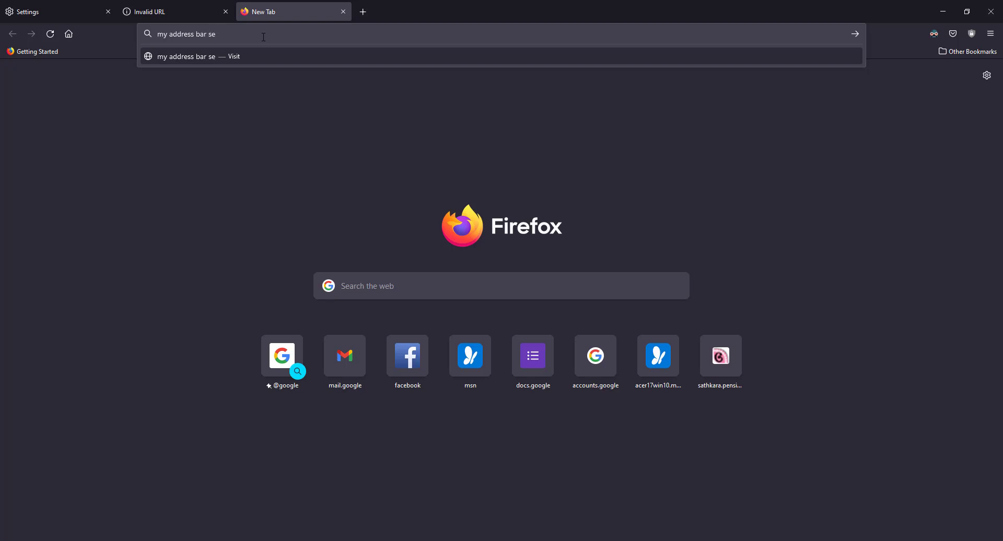
text(arch)
text( is nio)
key(BackSpace)
key(BackSpace)
text(o)
text(t wor)
text(king)
key(Return)
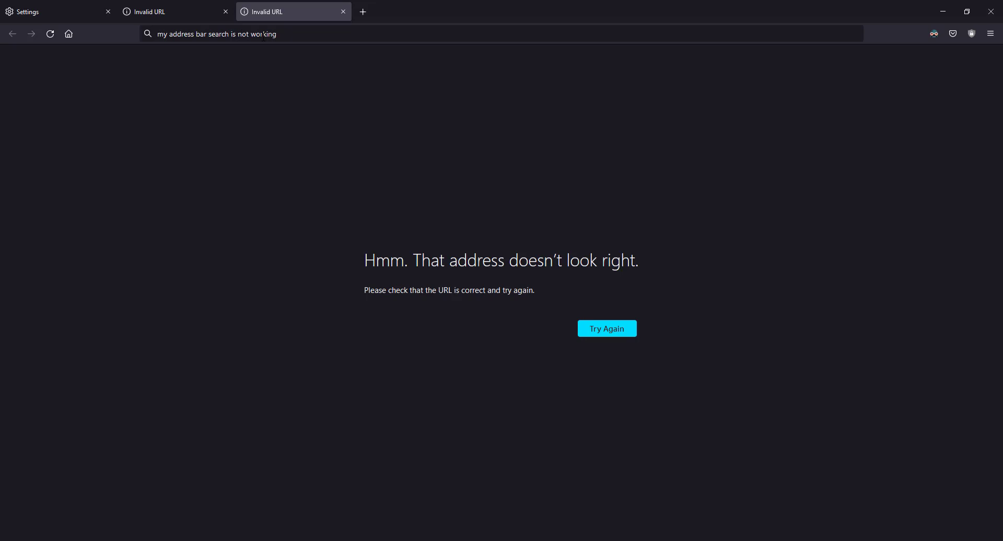
Step: Load about:config in a new tab and accept the risk warning
click(362, 11)
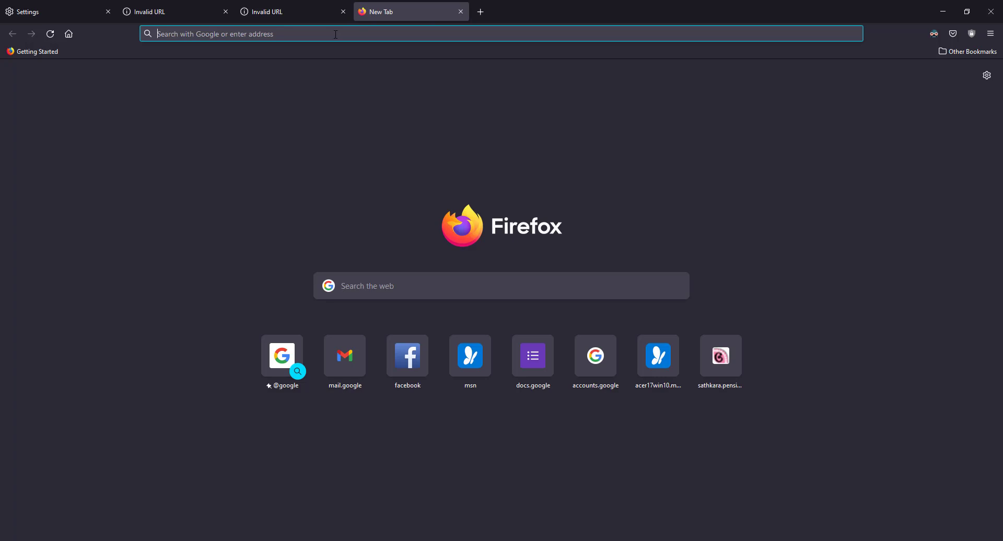
text(abo)
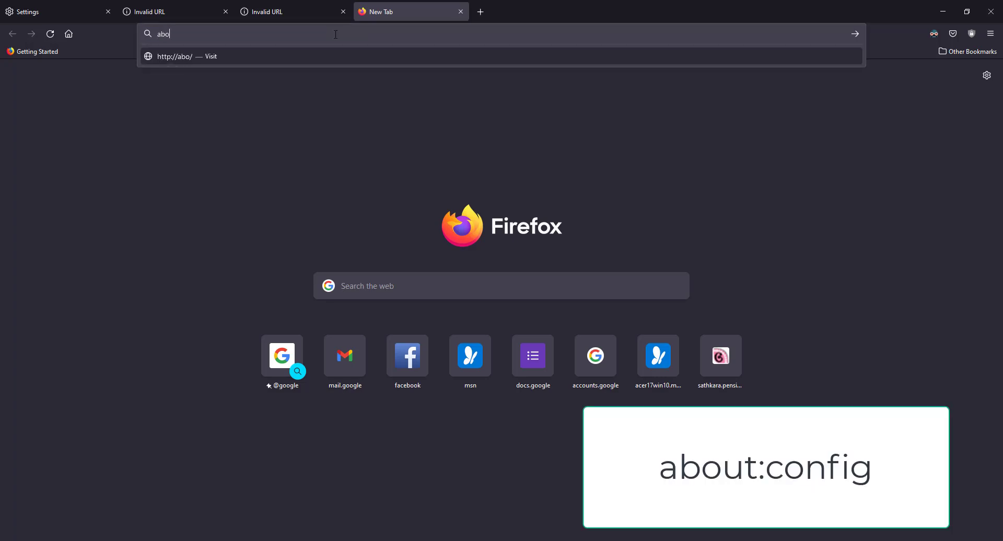
text(ut)
text(:)
text(co)
text(nfig)
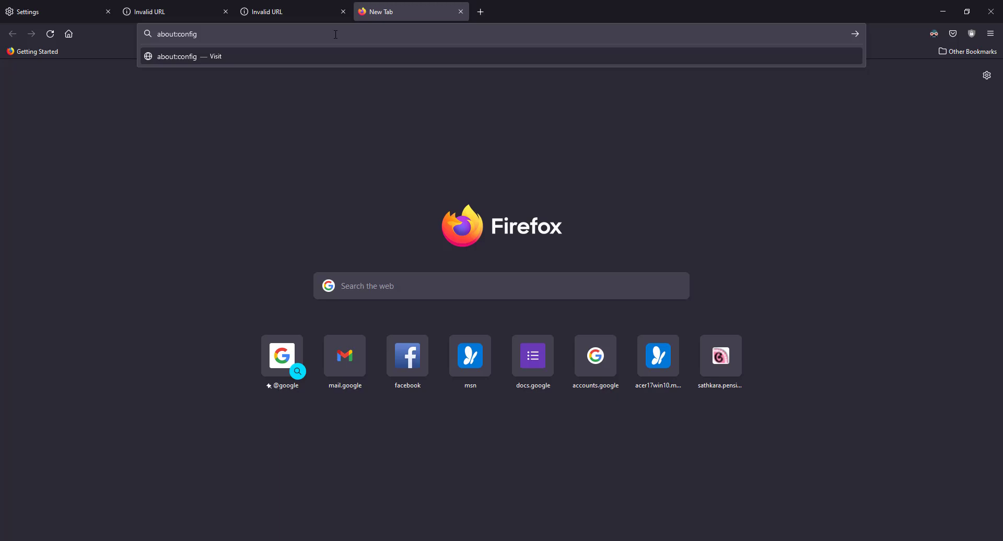
key(Return)
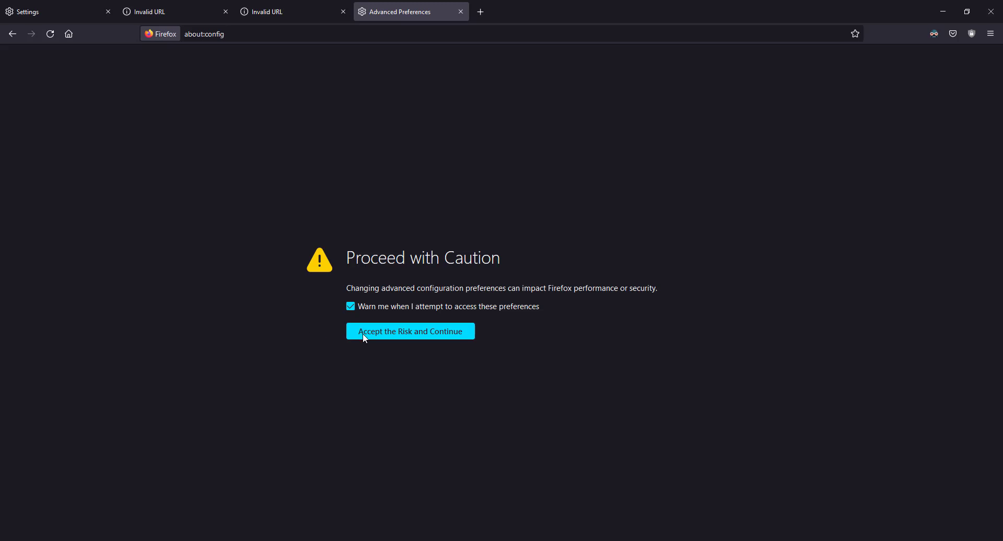
click(461, 331)
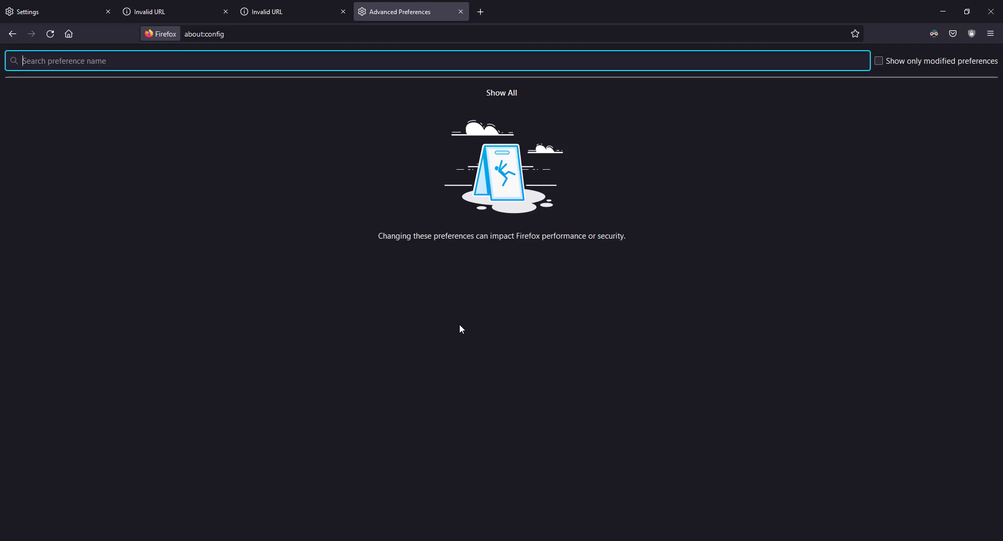
Step: Filter preferences by 'keyword' and set keyword.enabled to true
text(ke)
text(ywo)
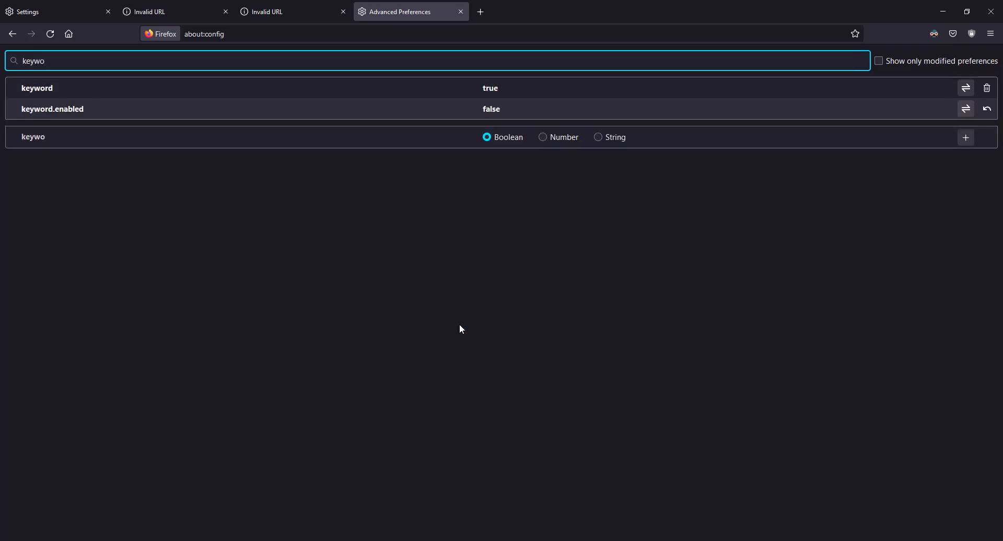
text(r)
text(d)
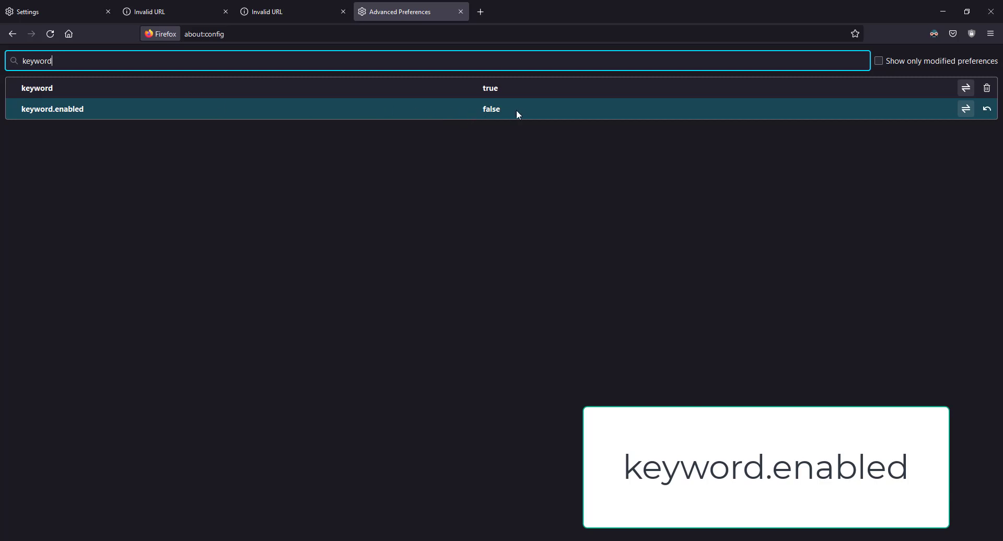
click(484, 113)
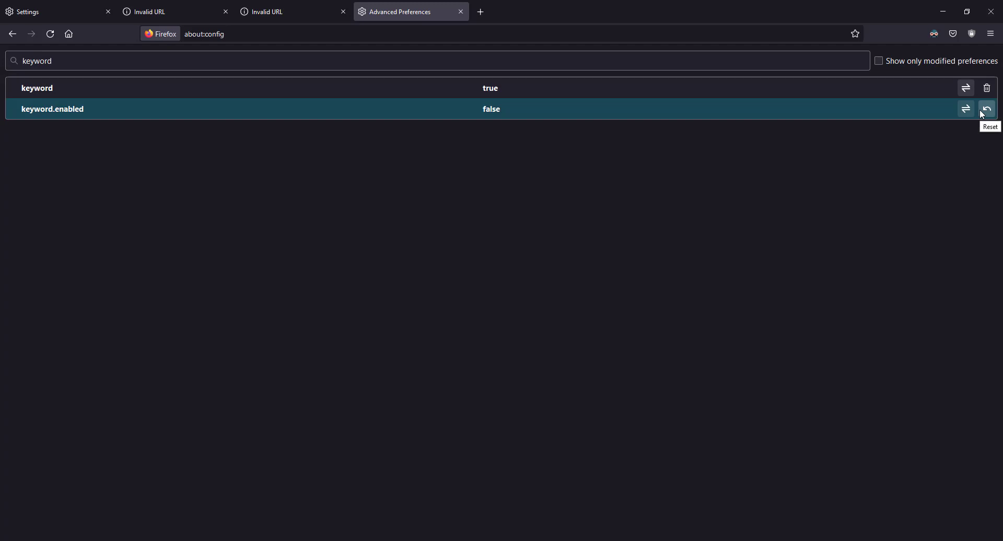
click(981, 111)
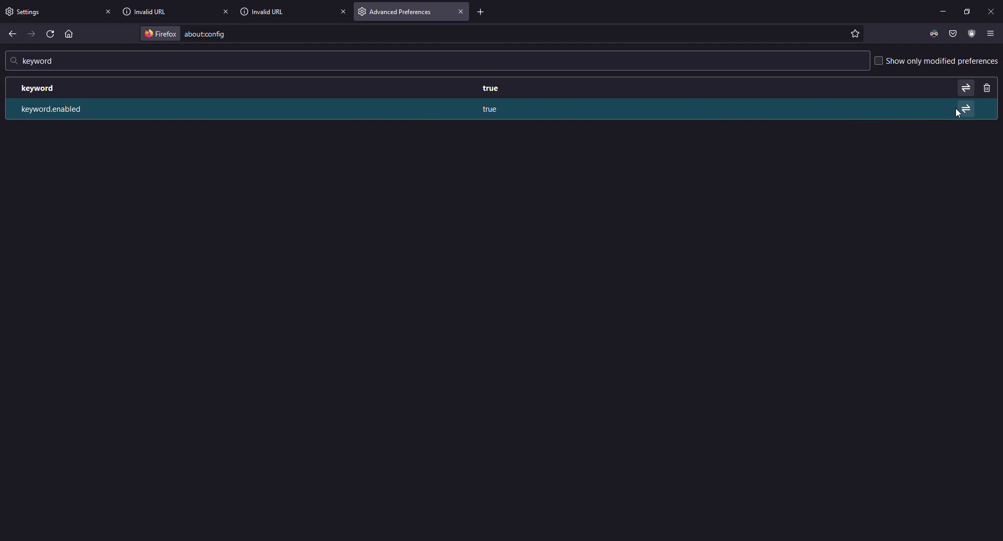
click(964, 110)
click(966, 110)
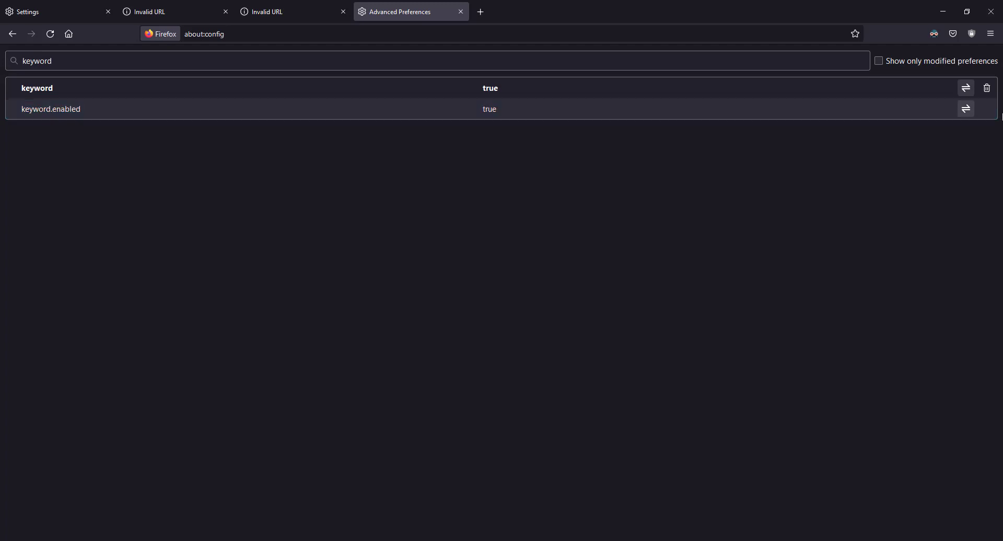
click(491, 110)
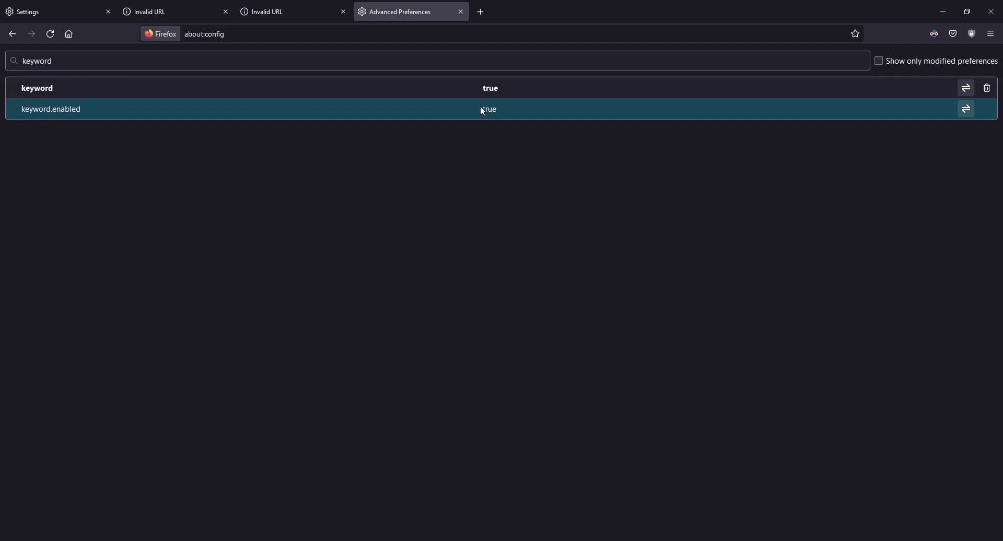
Step: Rerun 'my address bar search is not working' in the failed tab so Google results appear
click(275, 11)
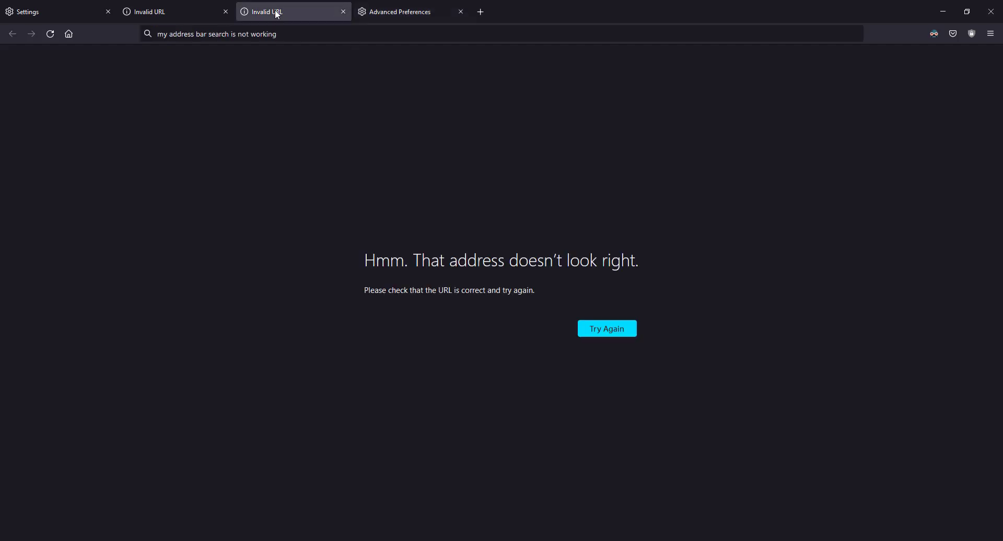
click(283, 33)
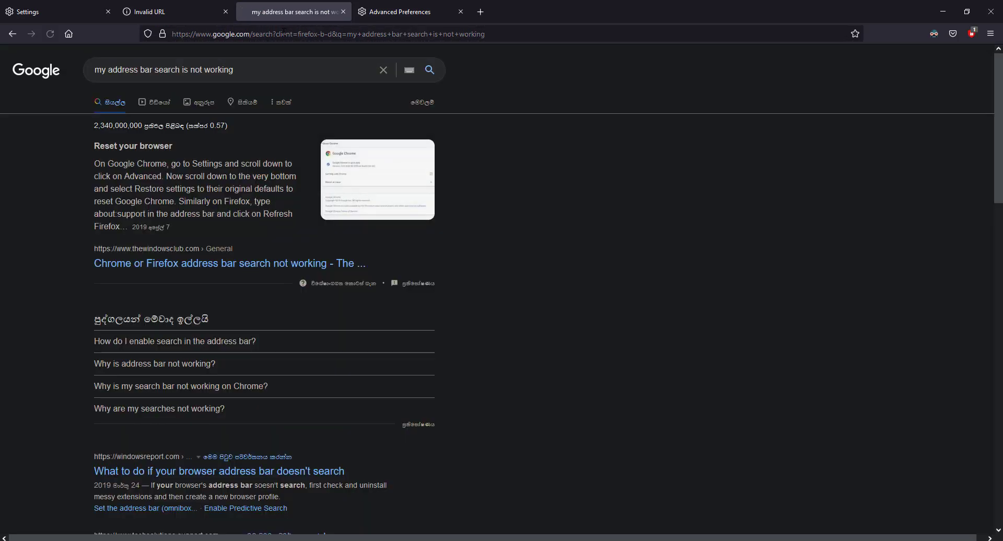
scroll(366, 80, down, 2)
scroll(365, 80, down, 1)
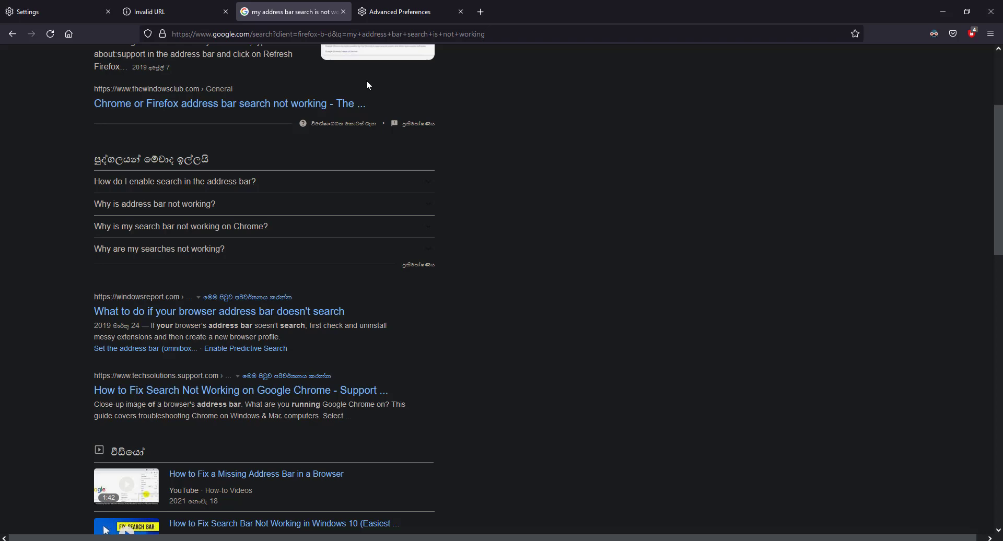
Step: Close the about:config tab and open a fresh blank tab
click(418, 12)
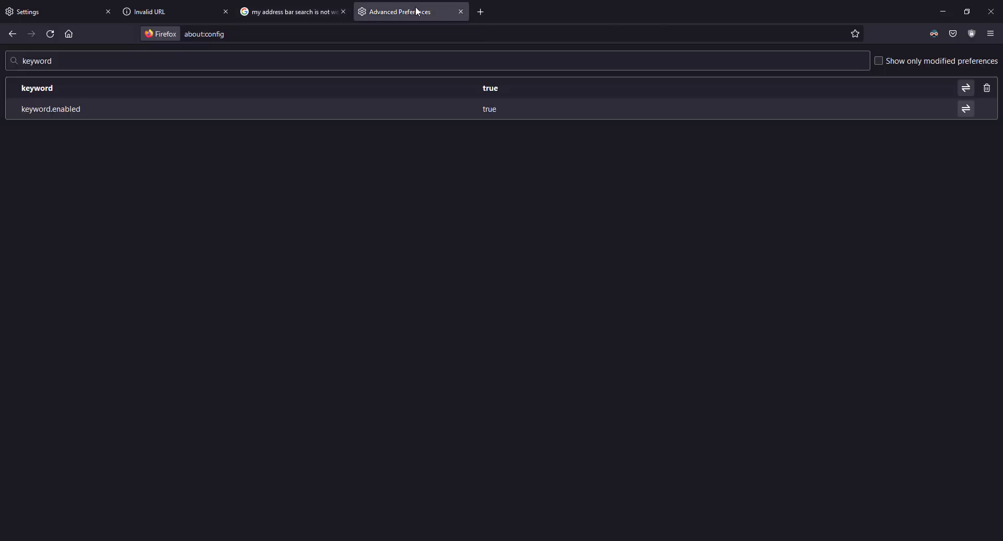
click(461, 12)
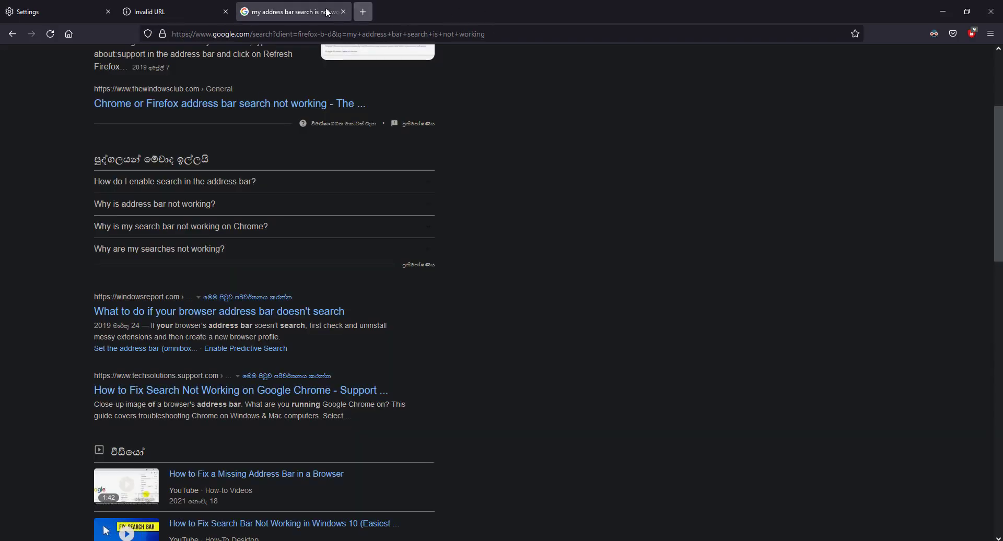
click(364, 12)
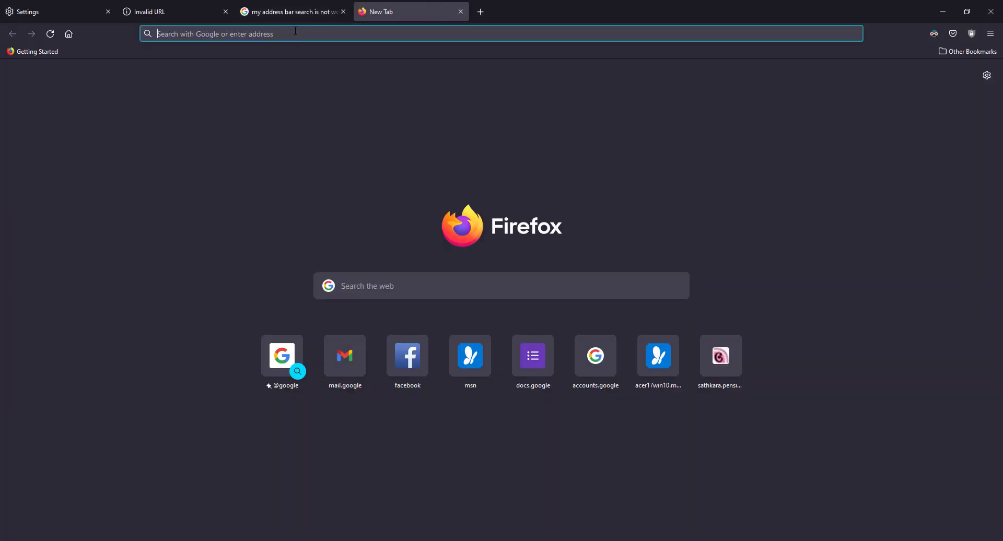
Step: Search 'how to sing song' from the new tab's address bar and select the resulting URL
text(how )
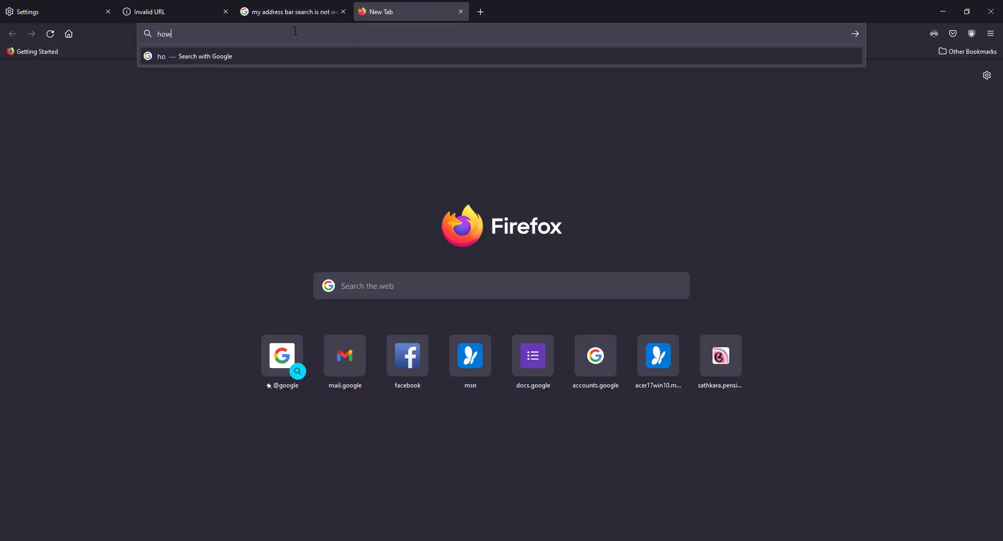
text(to s)
text(ing son)
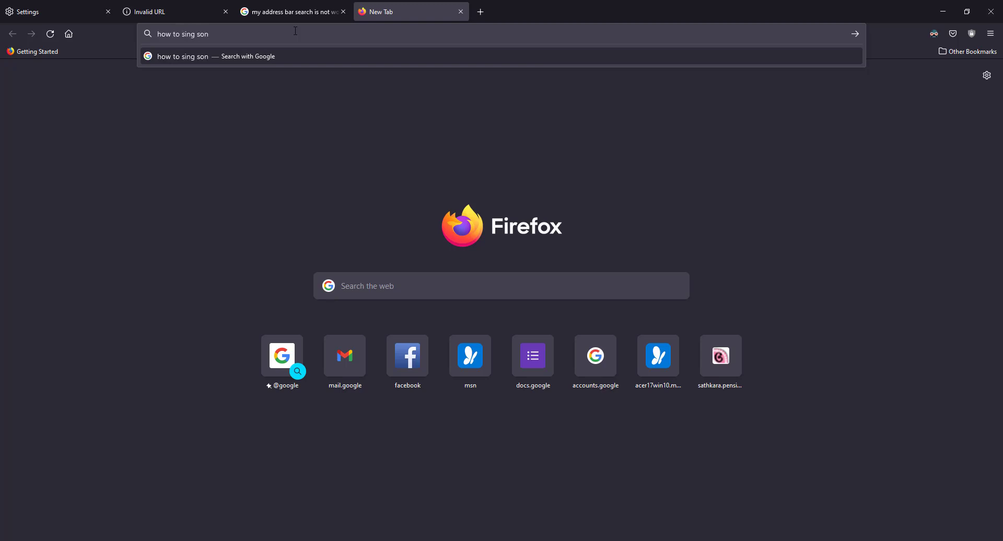
text(g)
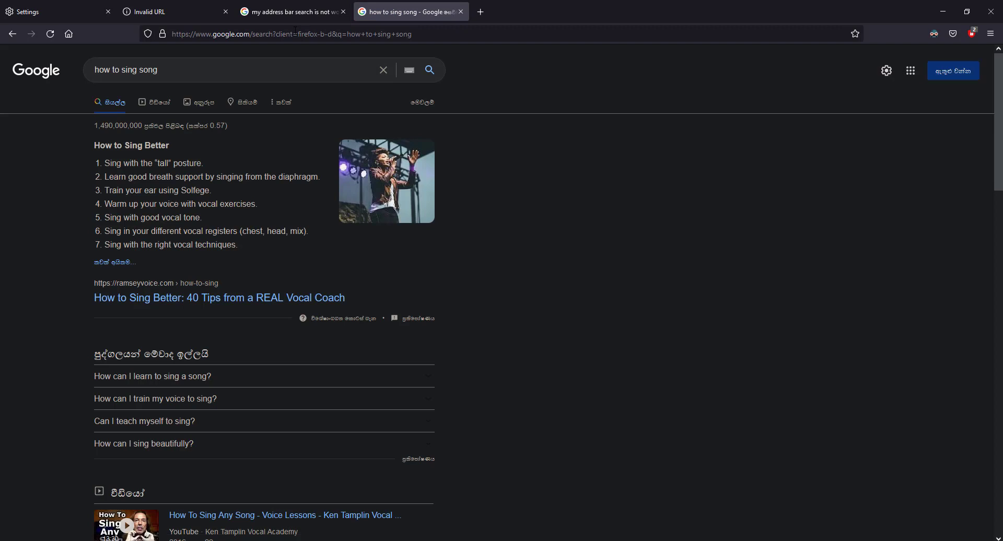
click(295, 32)
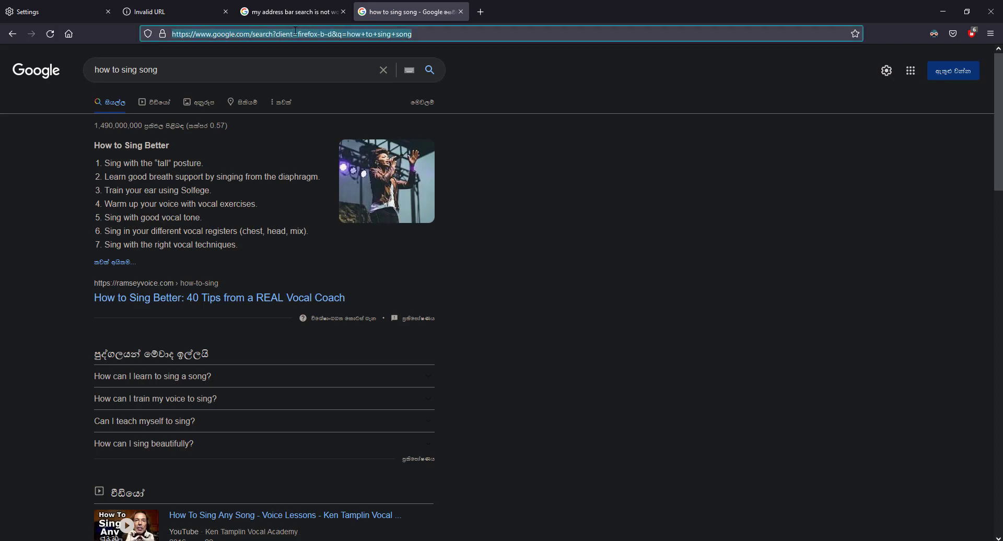
Step: In Privacy & Security, enable all five Address Bar suggestions, including bookmarks, history and search engines
click(21, 13)
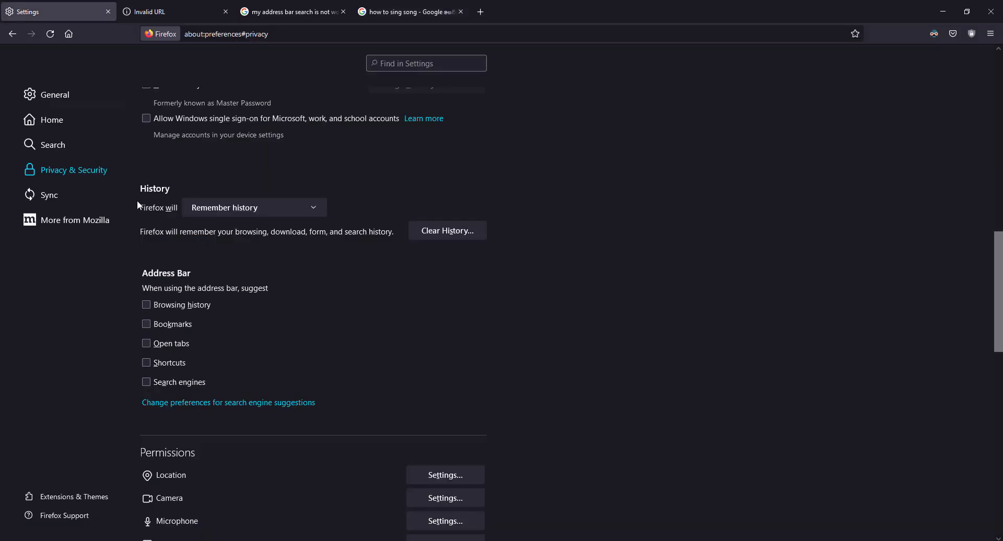
click(56, 96)
click(68, 176)
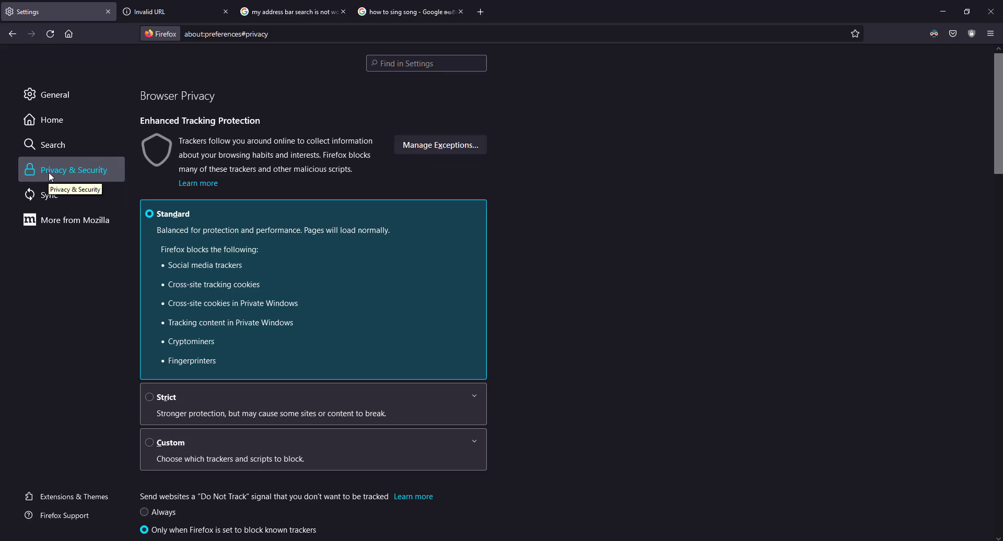
scroll(157, 269, down, 3)
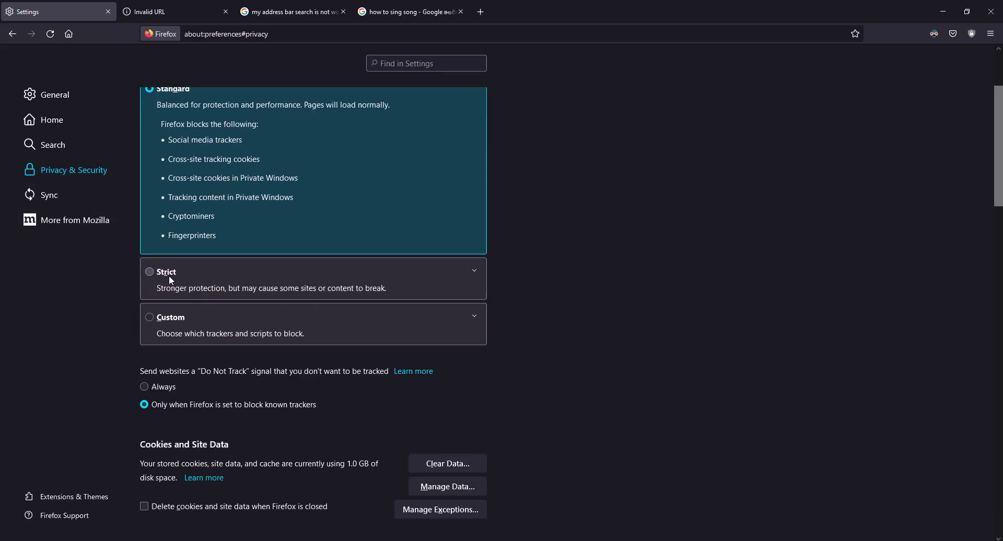
scroll(170, 279, down, 4)
scroll(169, 279, down, 1)
scroll(170, 280, down, 3)
scroll(182, 297, down, 4)
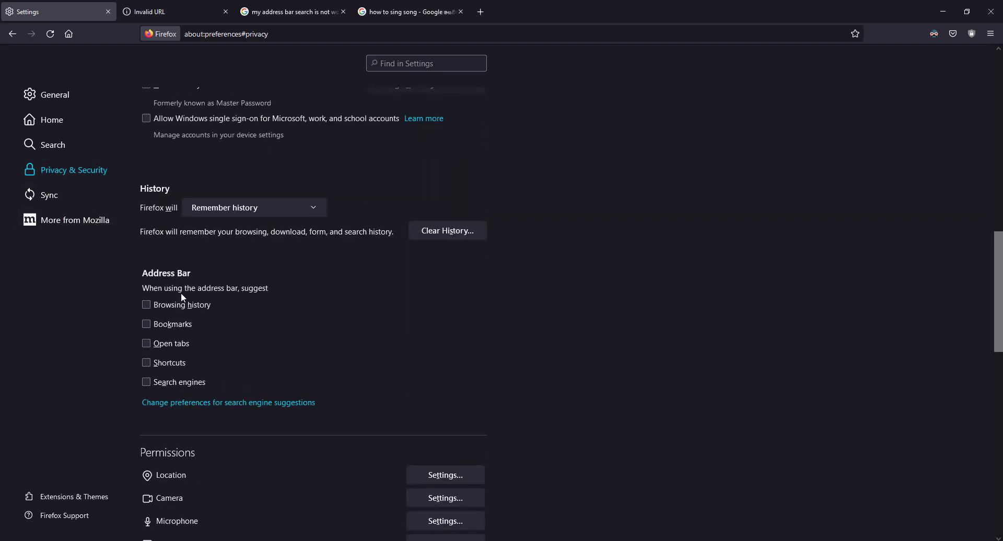
scroll(183, 297, down, 2)
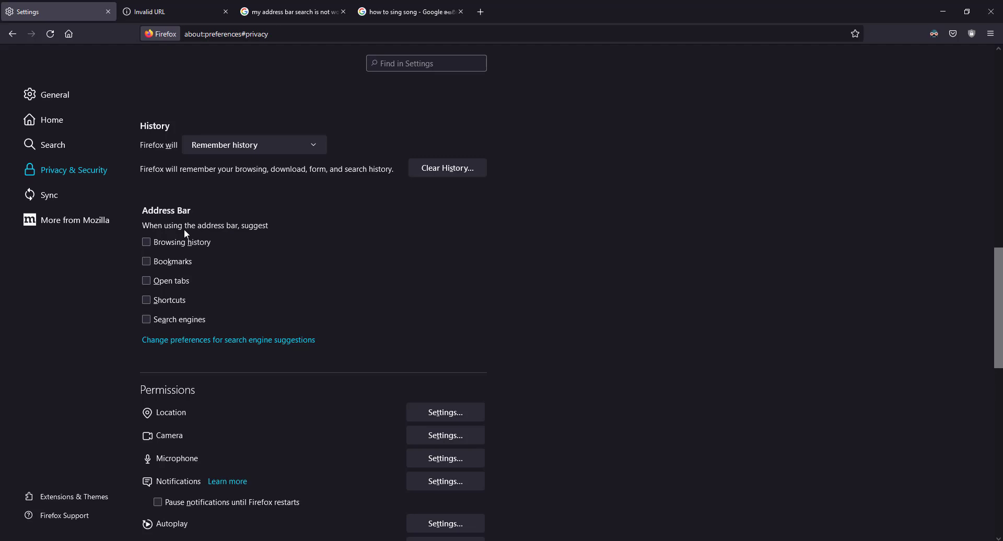
scroll(186, 233, down, 2)
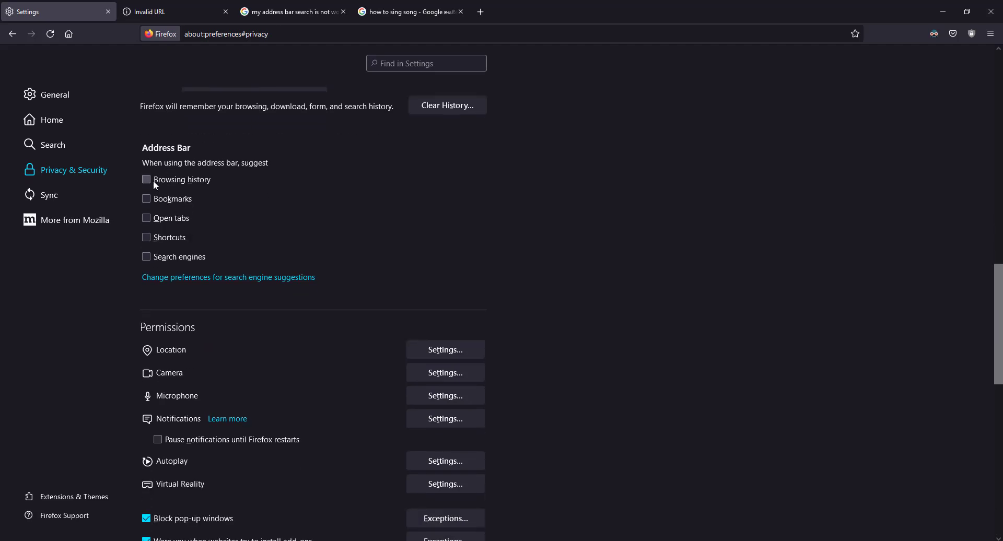
click(146, 198)
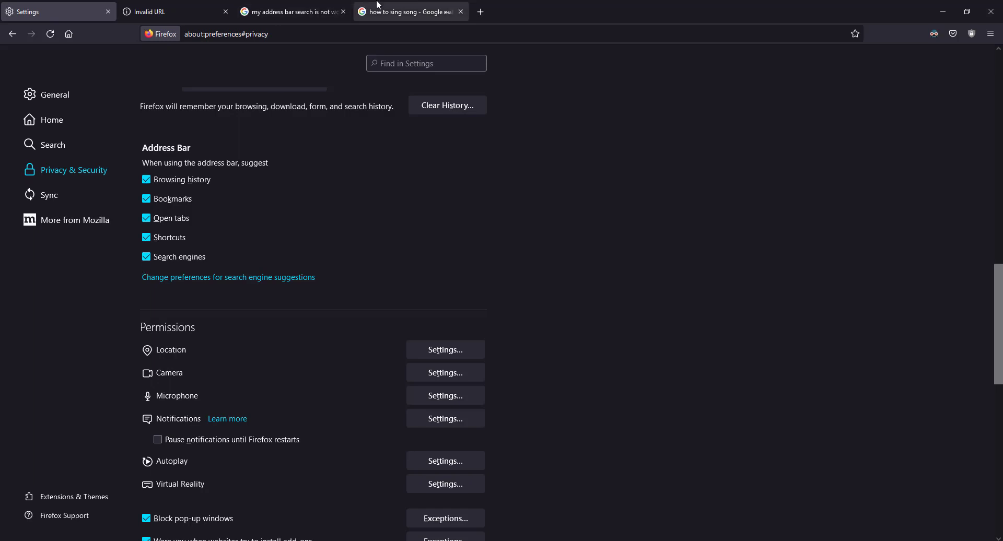
Step: Open the address-bar suggestion dropdown on the 'my address bar search is not working' results
click(405, 12)
click(297, 11)
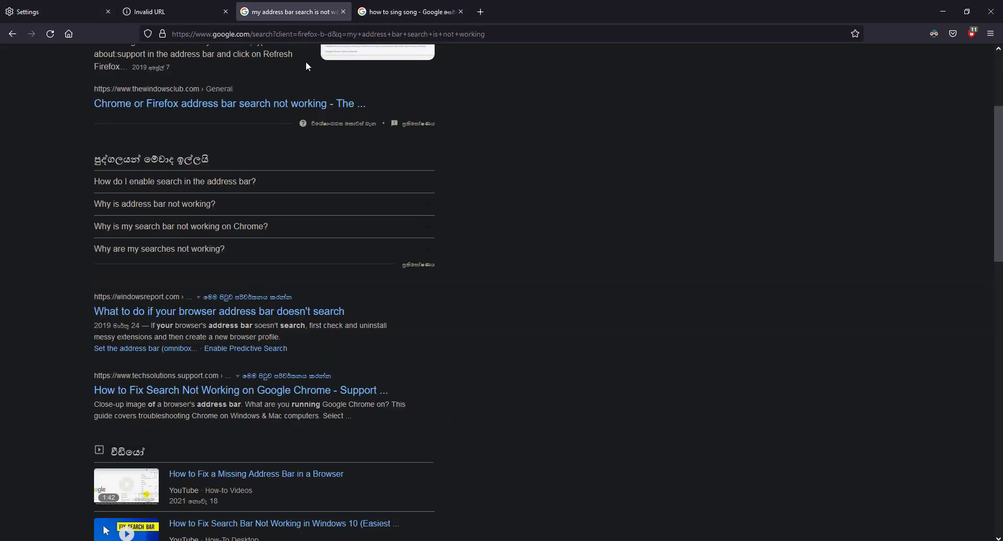
scroll(305, 61, up, 3)
click(249, 35)
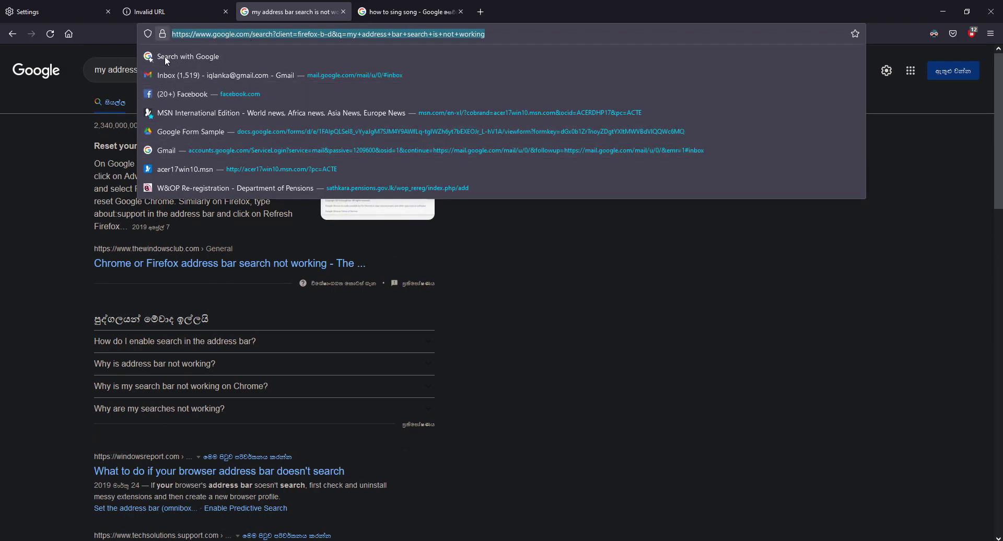
Step: Check suggestions on the 'how to sing song' tab, then return to the troubleshooting results
click(55, 12)
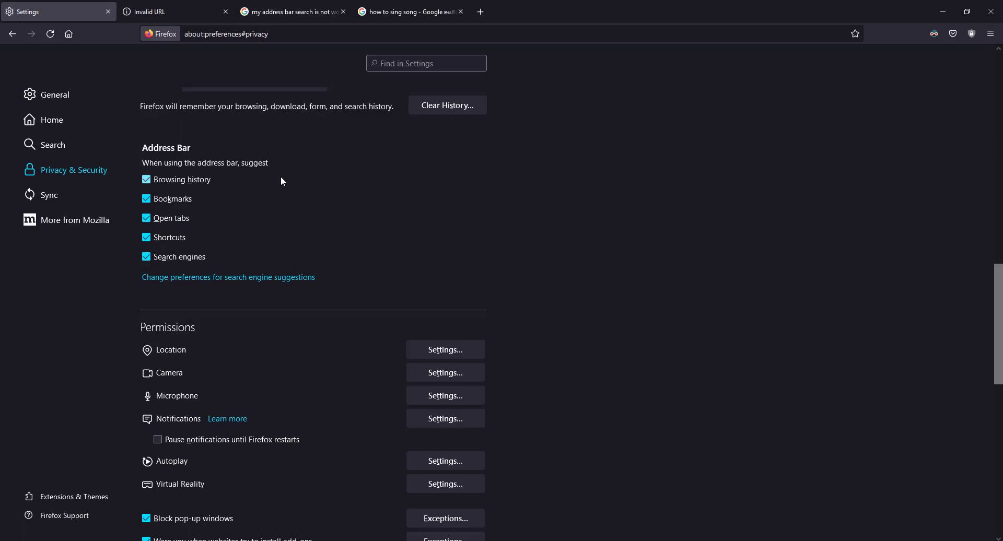
click(313, 11)
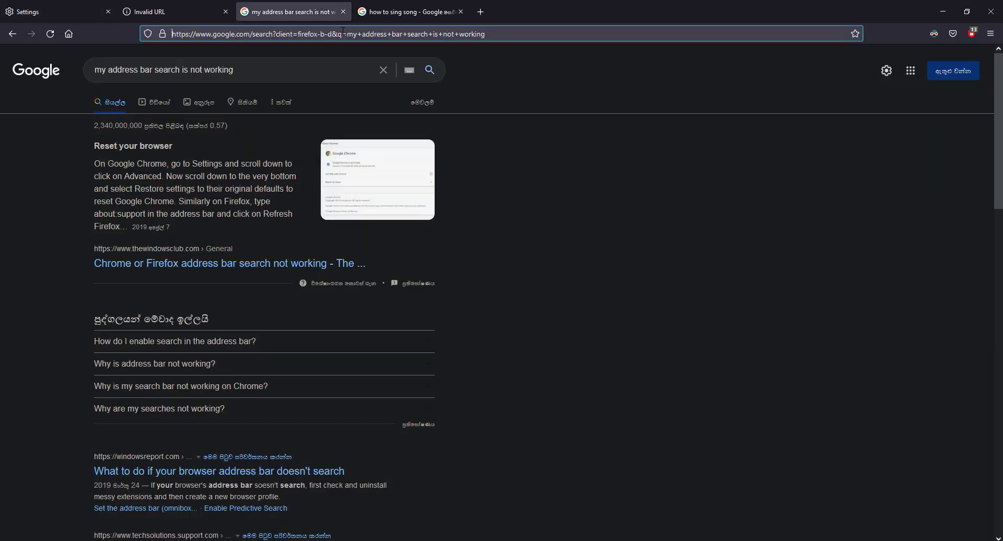
click(405, 12)
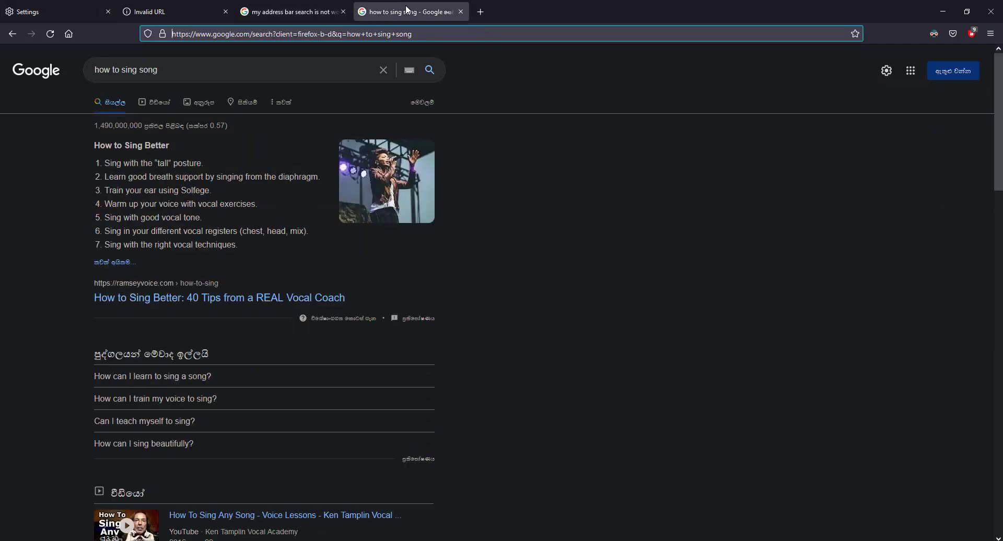
click(294, 35)
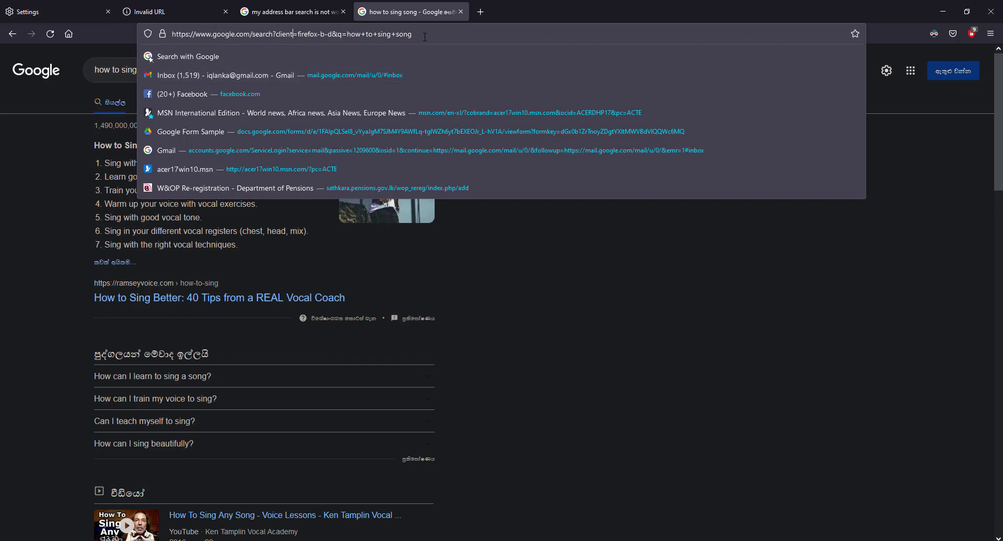
key(ctrl+a)
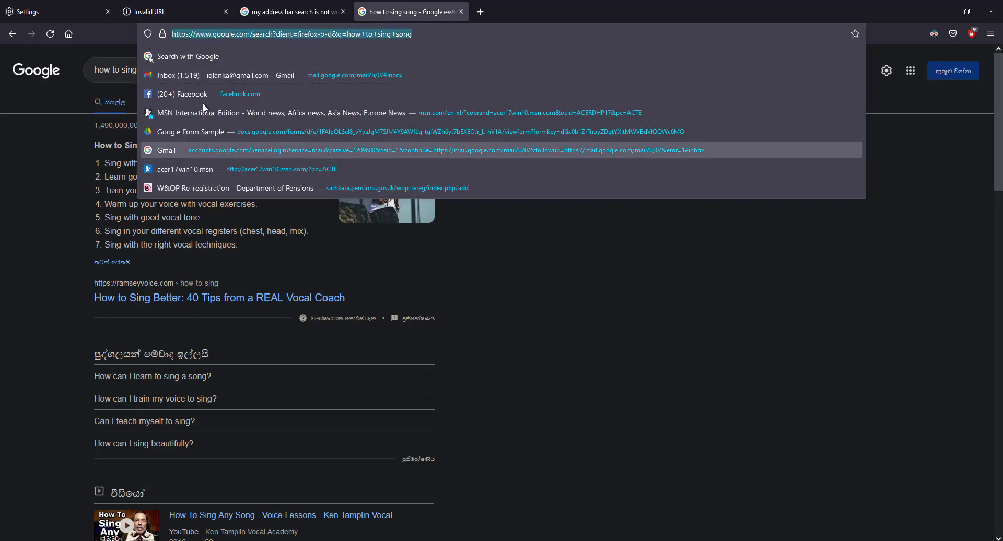
click(315, 11)
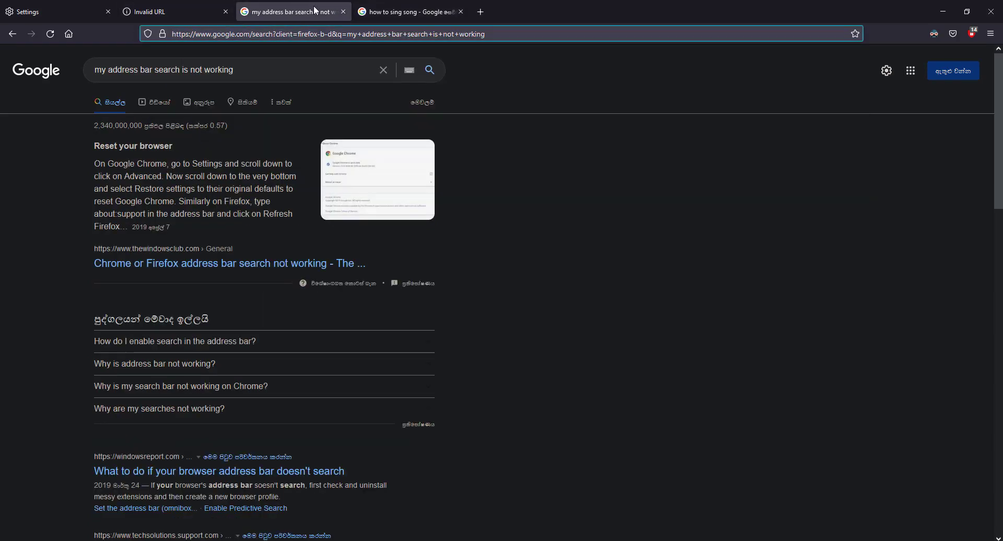